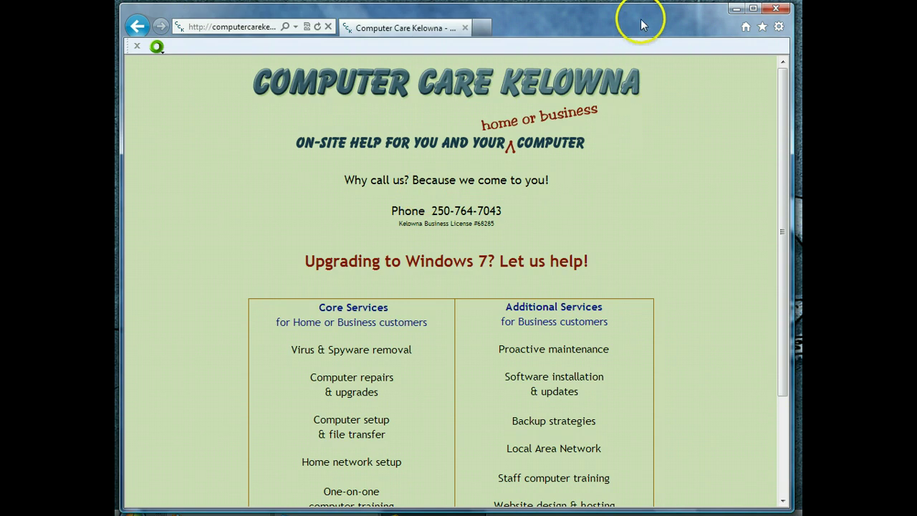
Open the Favorites Center and examine the browsing history by date, expanding and collapsing the pages visited today.
click(137, 26)
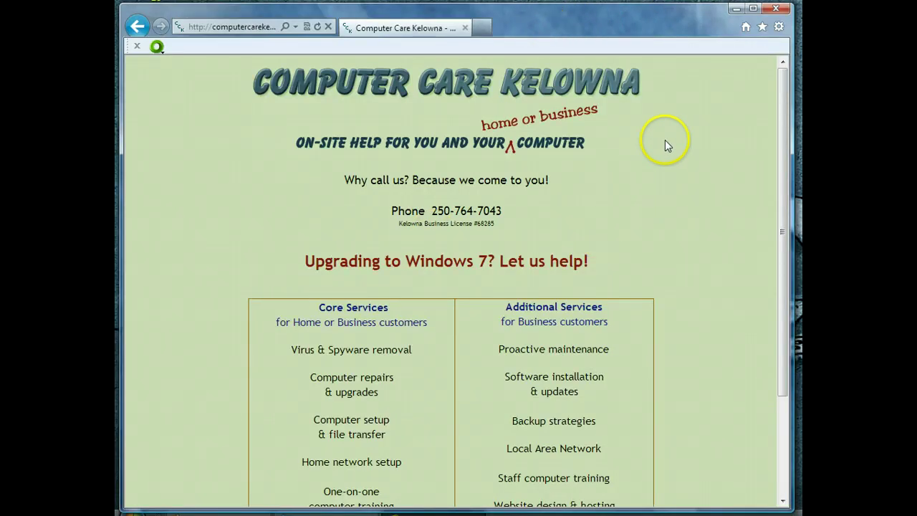
click(762, 29)
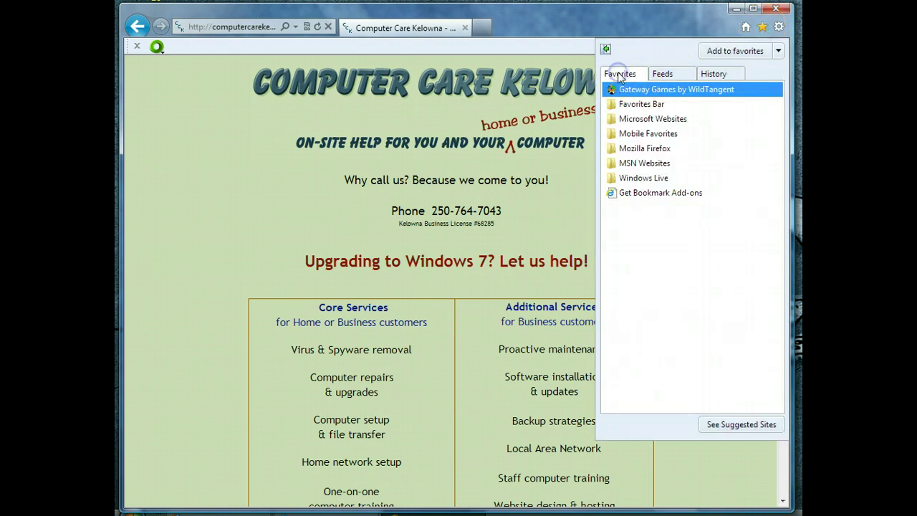
click(726, 74)
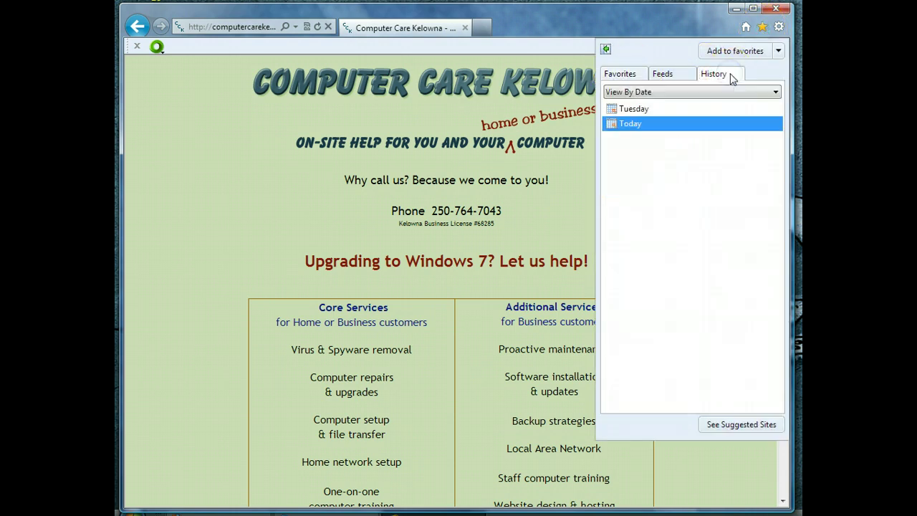
click(640, 73)
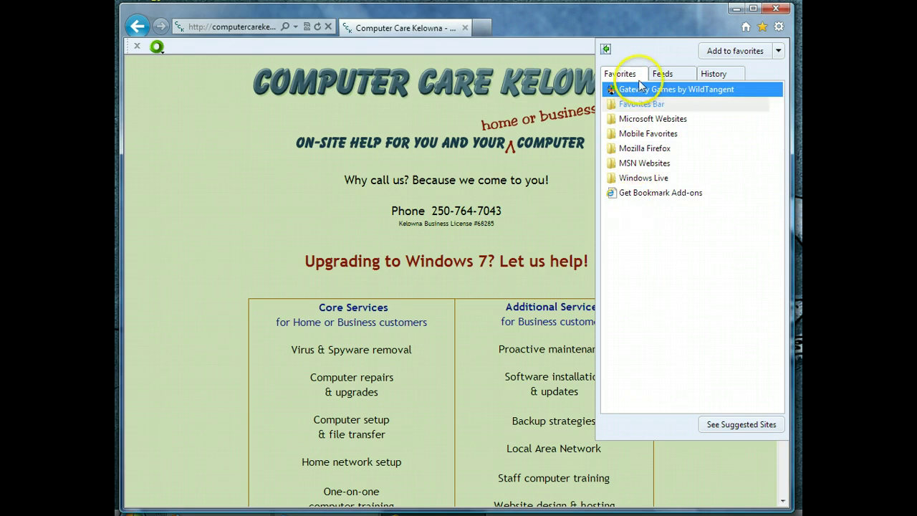
click(714, 74)
click(633, 125)
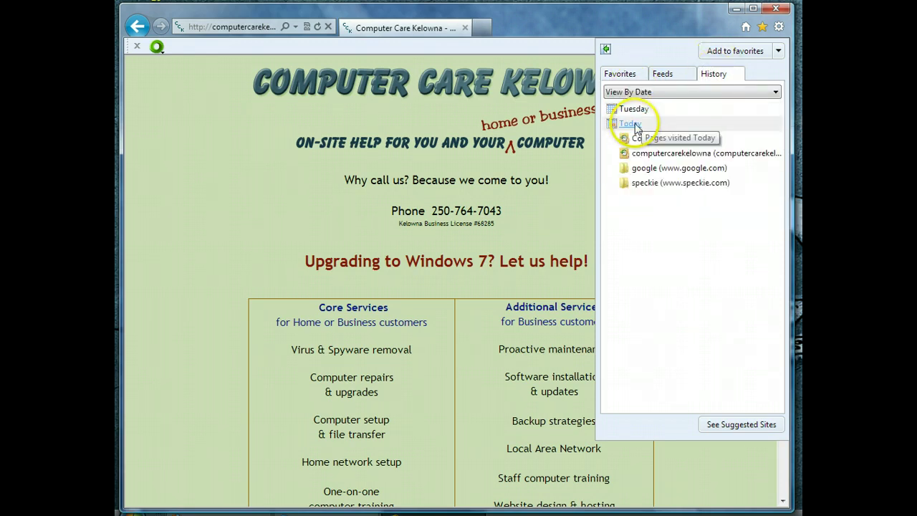
click(635, 127)
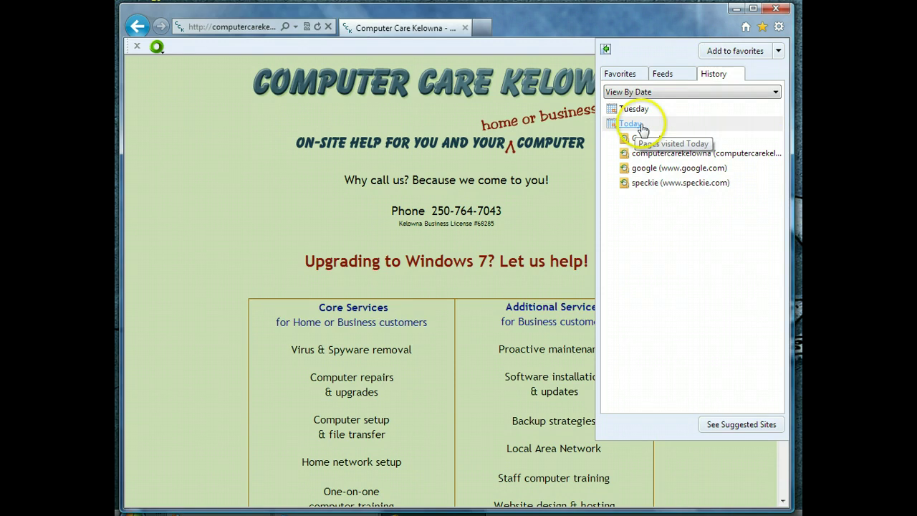
click(635, 127)
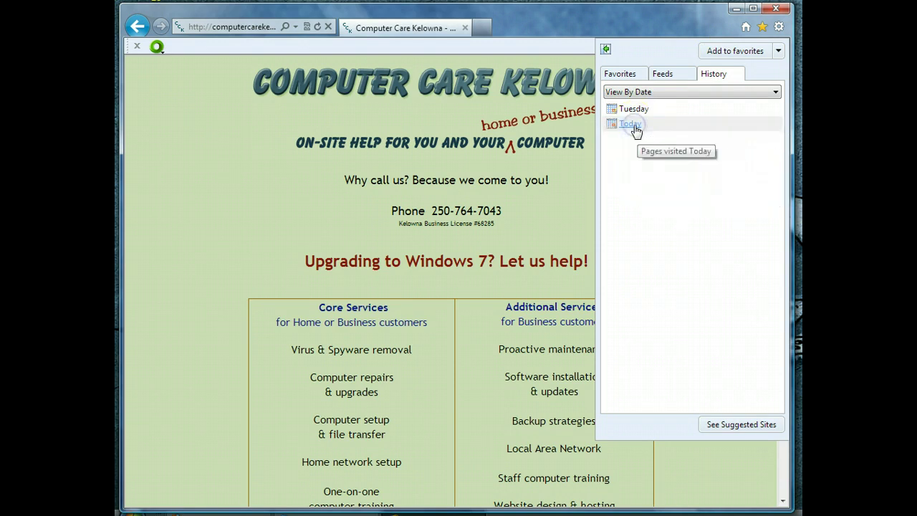
click(635, 127)
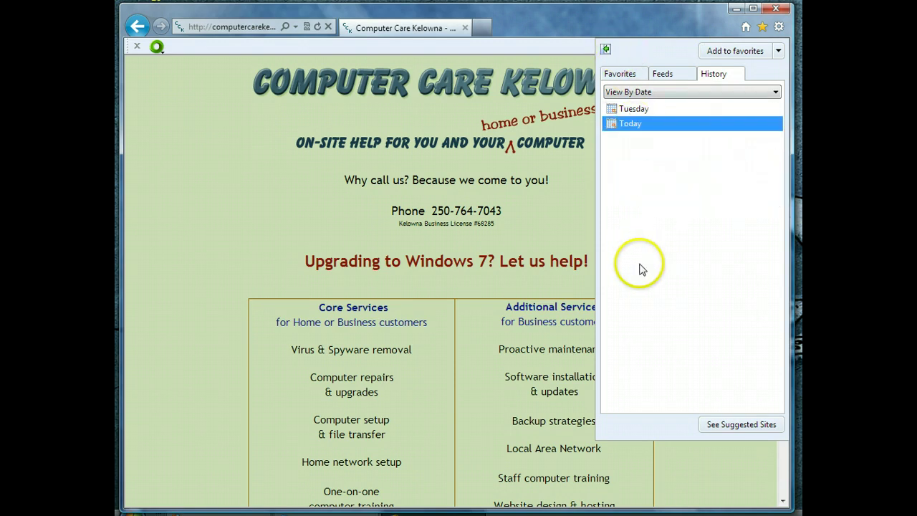
Pin the Favorites Center beside the page as a narrower pane showing the favorites, and close the pane.
click(620, 72)
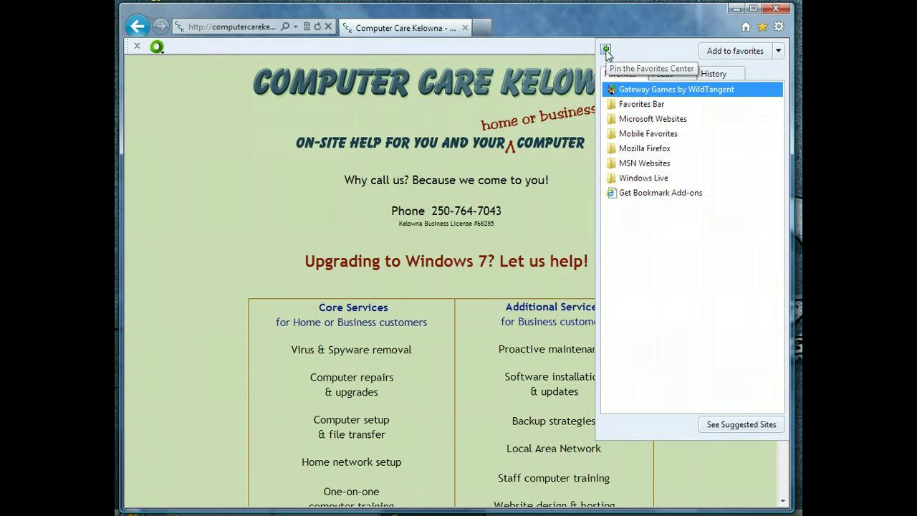
click(605, 50)
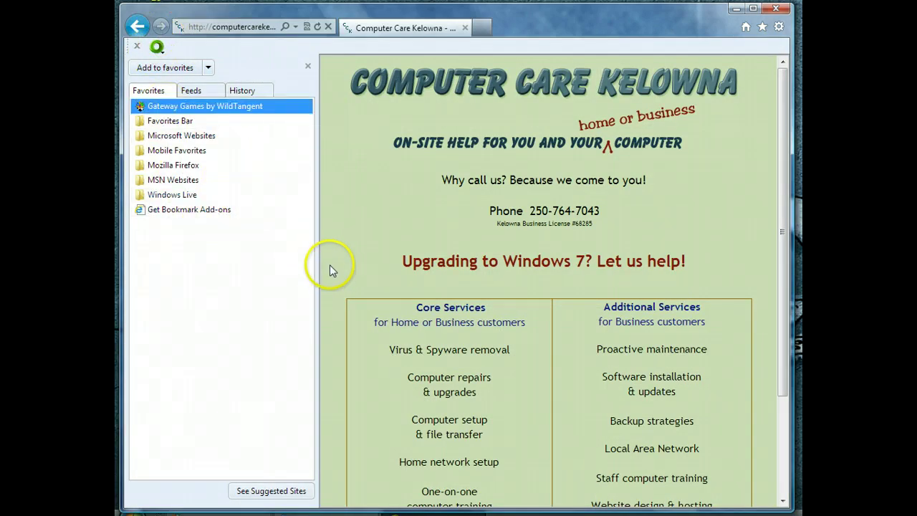
drag(317, 263, 231, 253)
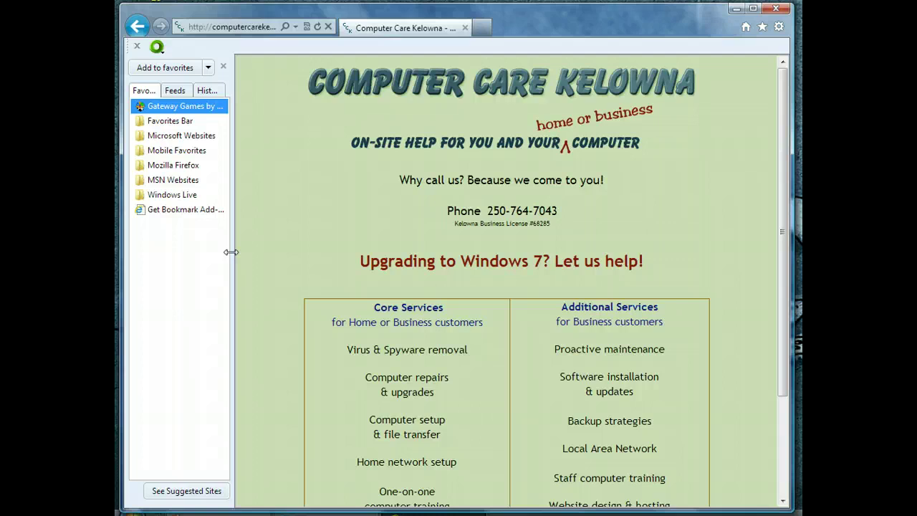
click(223, 66)
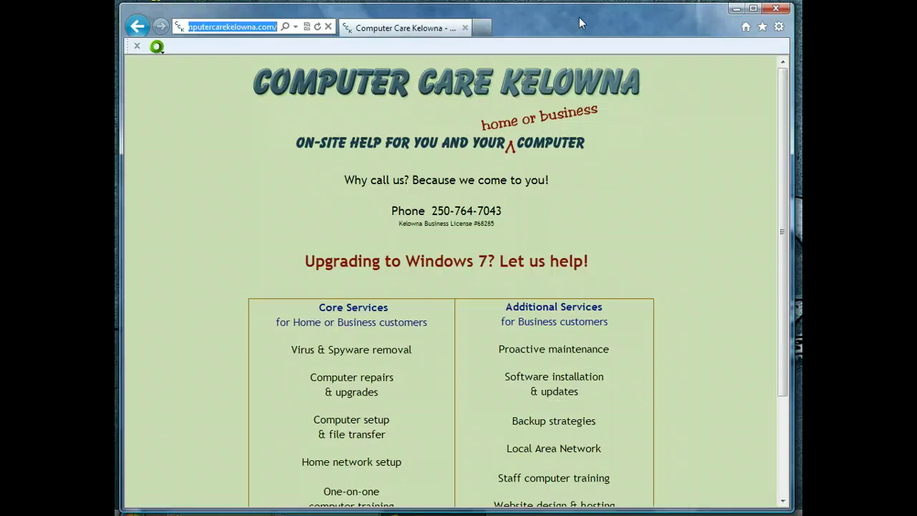
Reveal the hidden menus and set the Menu bar to display permanently.
key(alt)
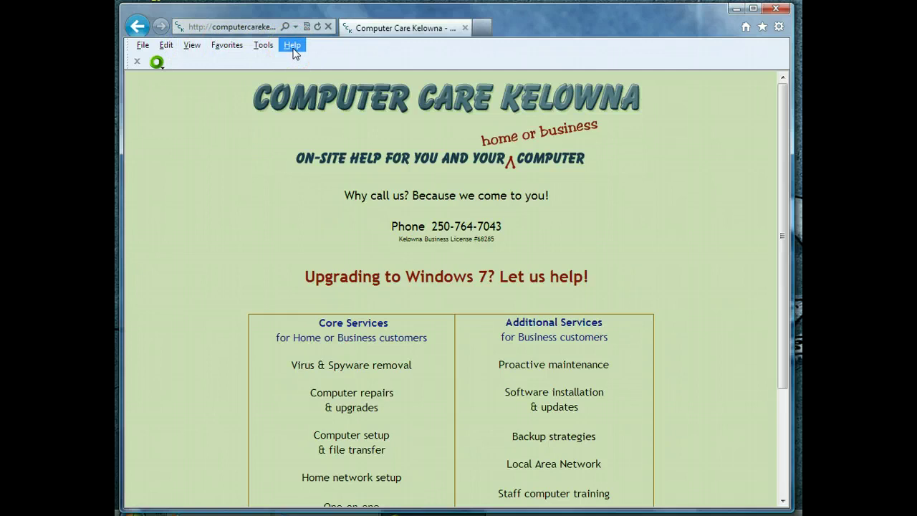
click(192, 45)
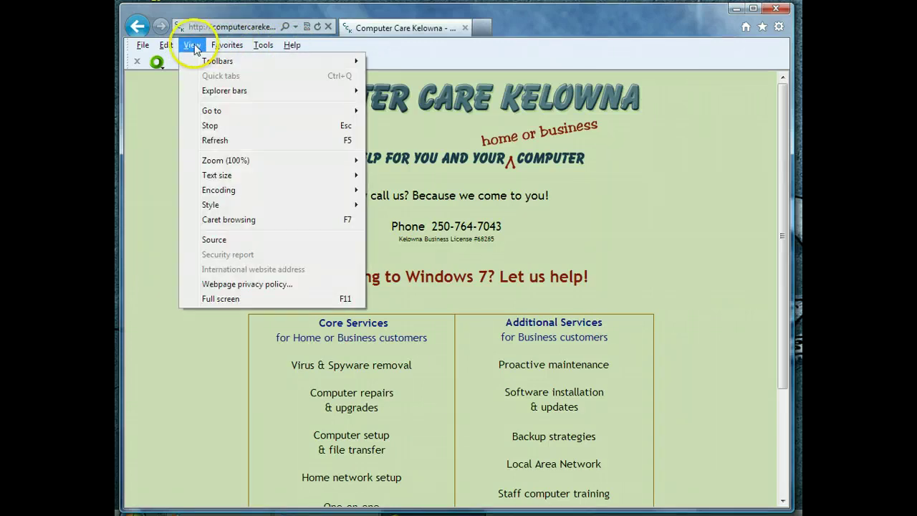
mouse_move(203, 61)
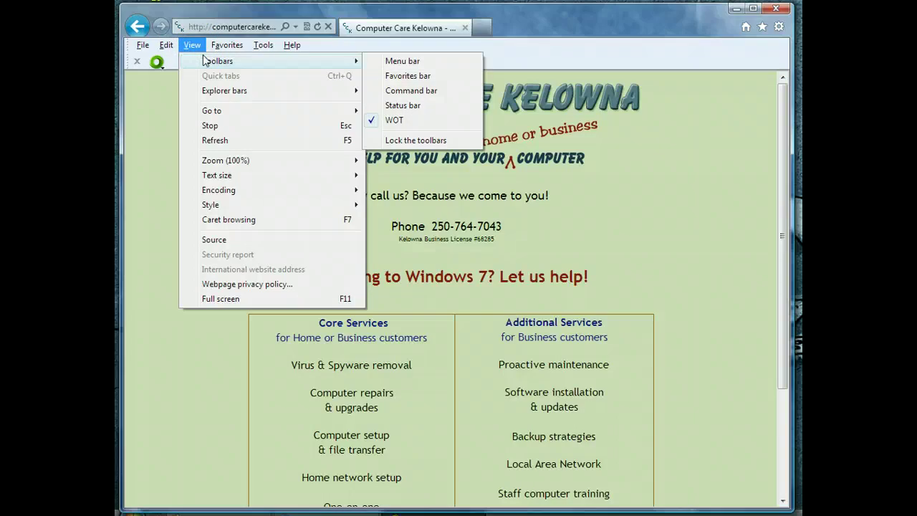
click(387, 61)
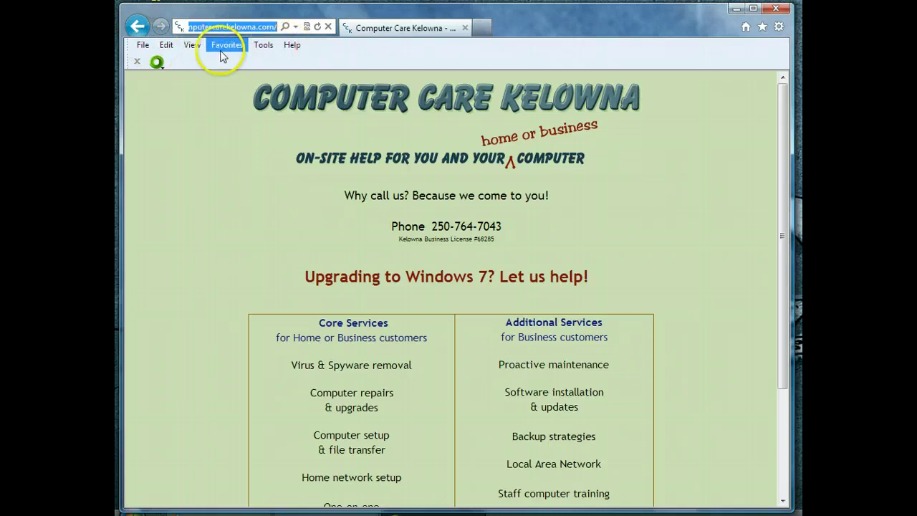
Display the Favorites bar and add the current Computer Care Kelowna page to it.
click(190, 45)
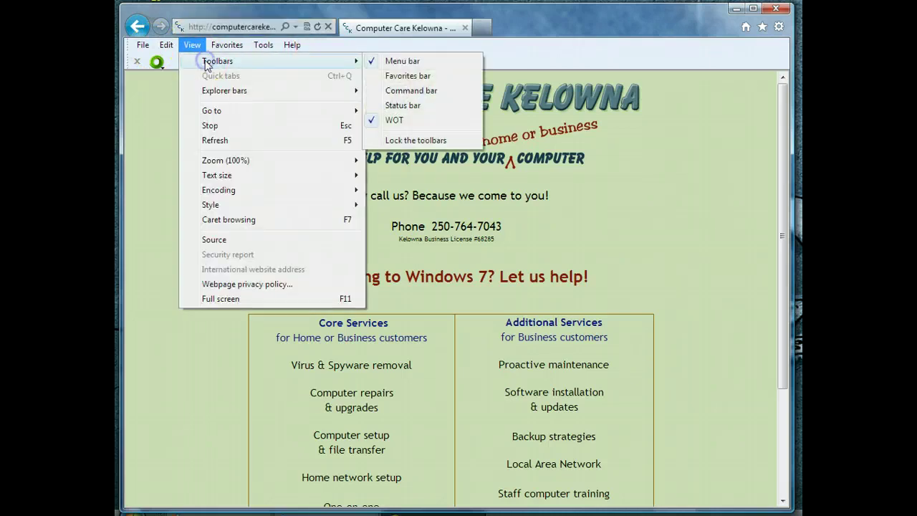
click(406, 76)
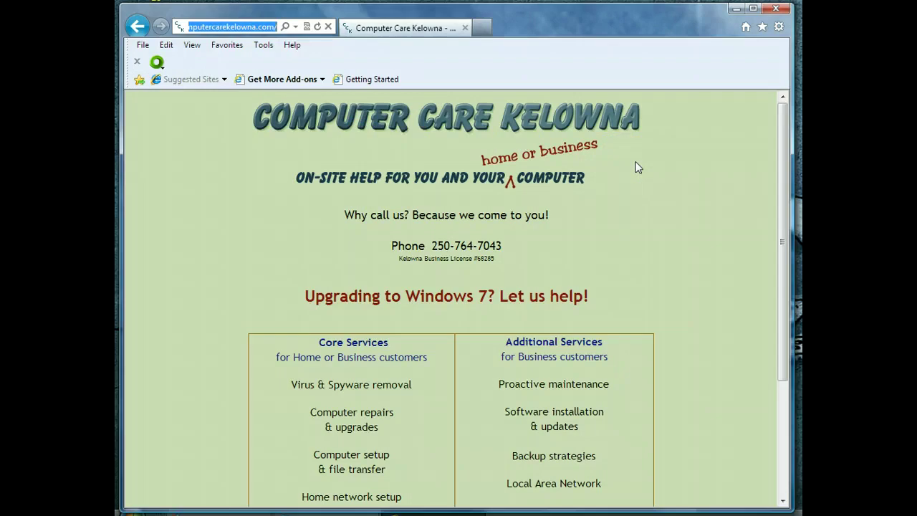
click(140, 80)
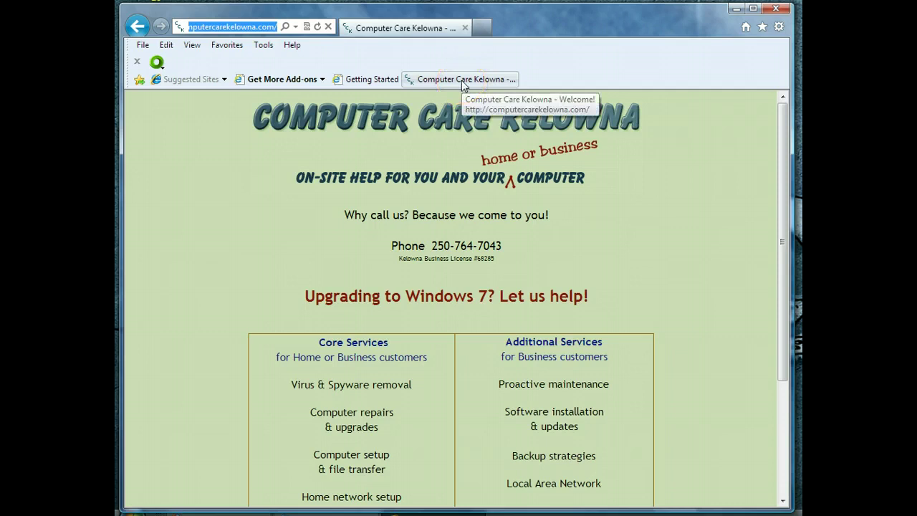
Look through the saved favorites folders, including Mobile Favorites, and close the list.
click(223, 45)
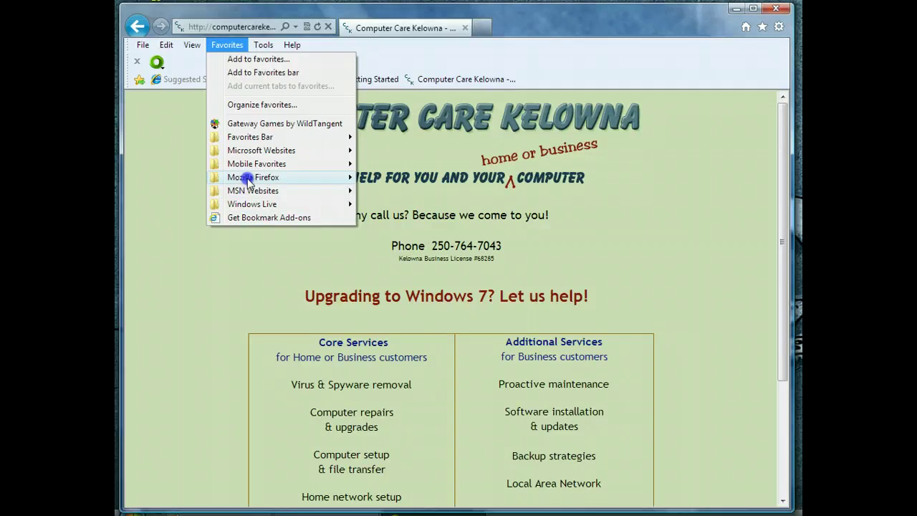
mouse_move(248, 181)
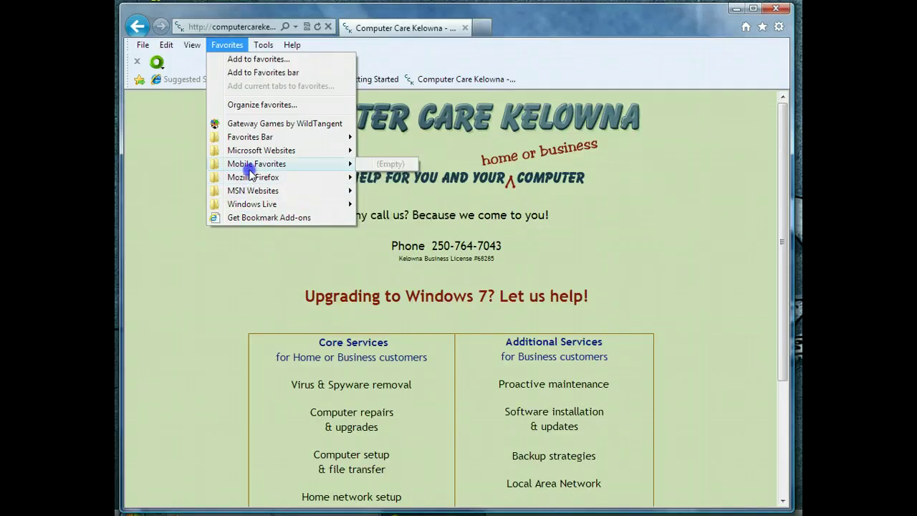
click(524, 17)
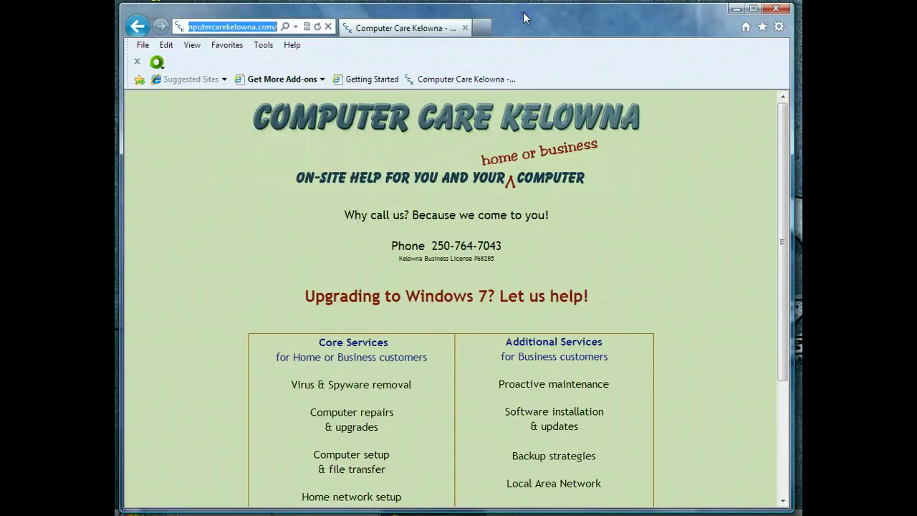
Turn off the permanent display of the Menu bar.
click(192, 44)
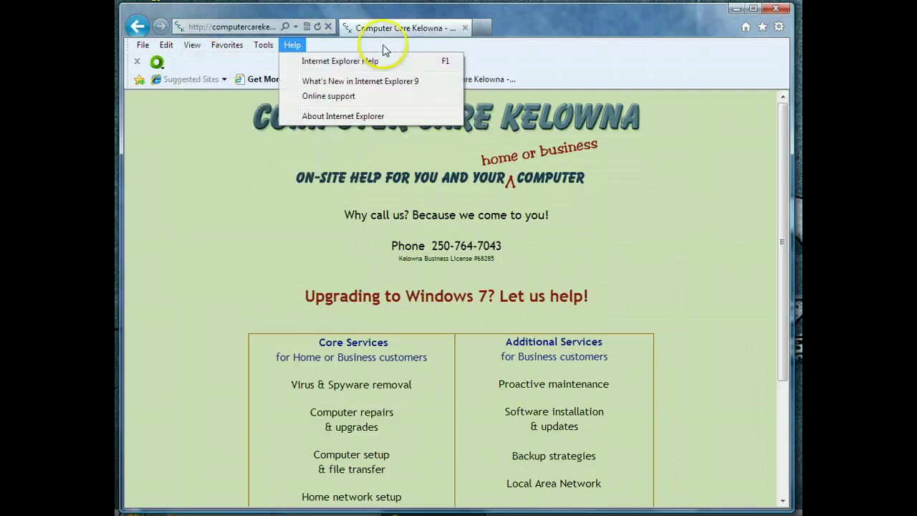
mouse_move(265, 45)
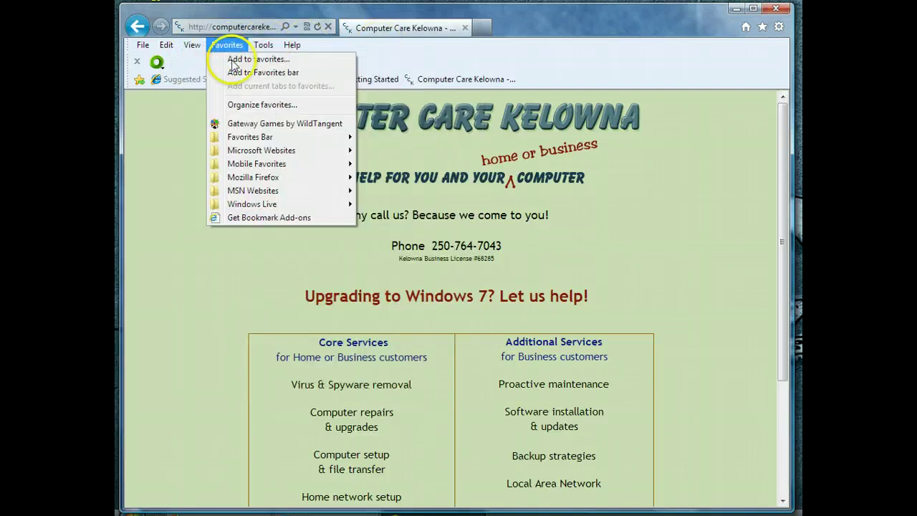
mouse_move(192, 46)
mouse_move(210, 62)
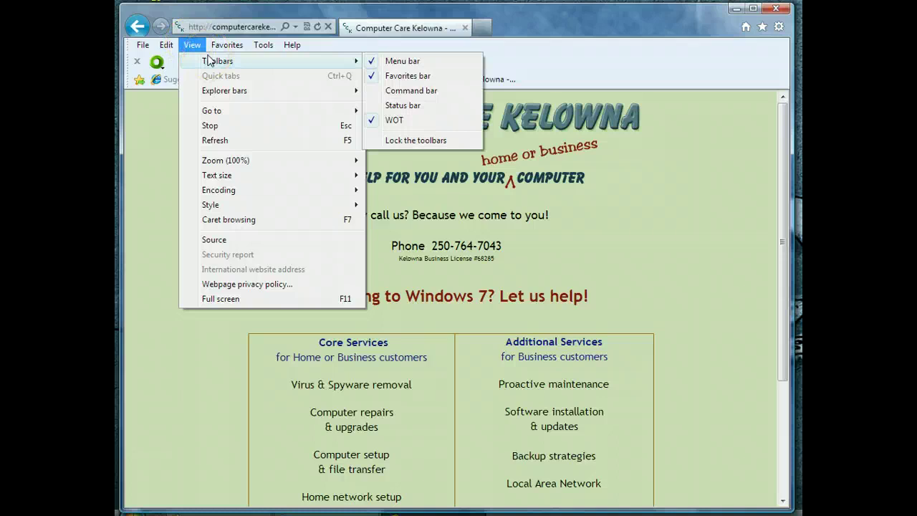
click(370, 64)
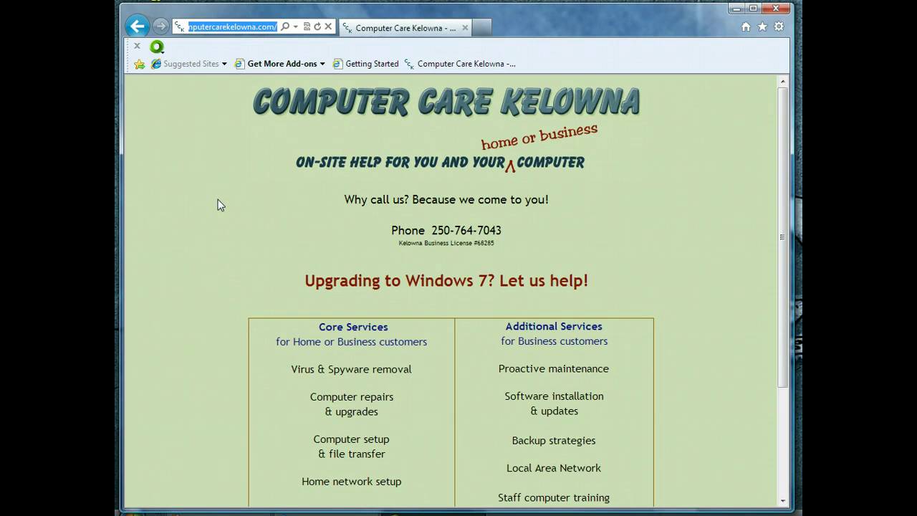
Reveal the hidden menus temporarily and turn the permanent Menu bar back on.
key(alt)
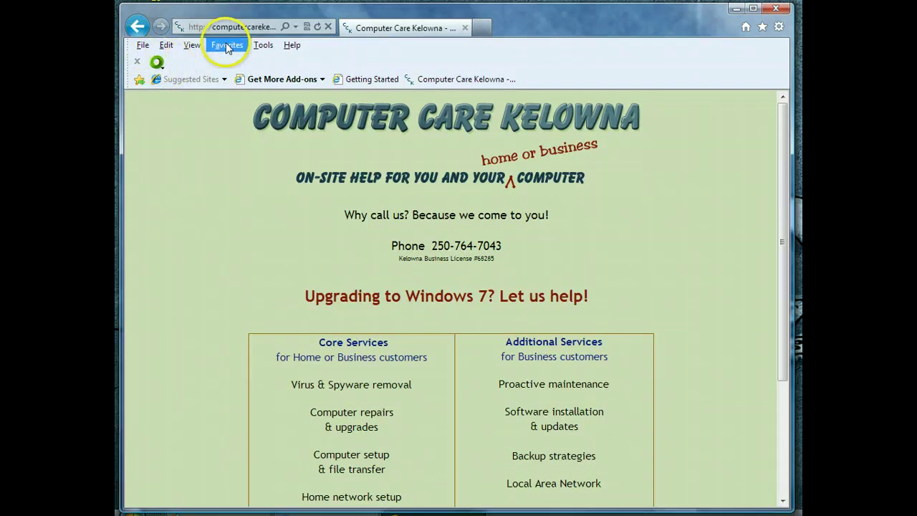
click(192, 49)
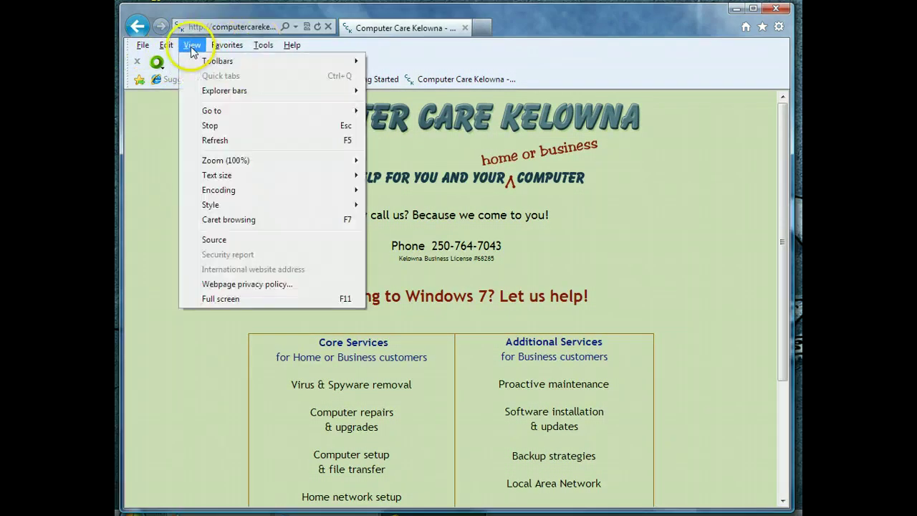
click(356, 61)
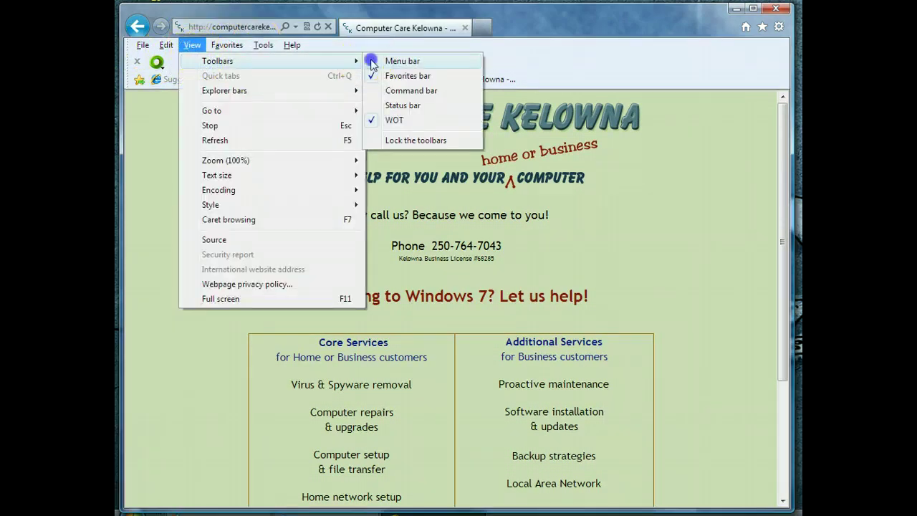
click(372, 62)
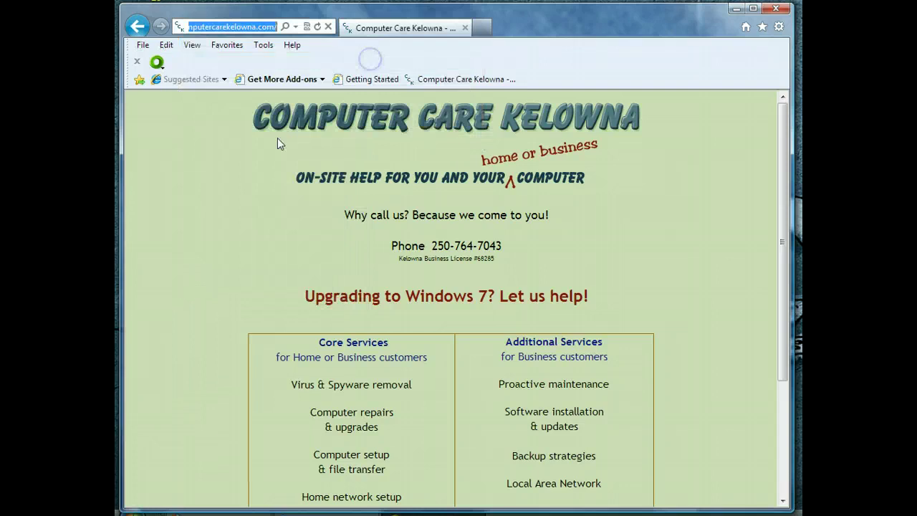
View the general settings in Internet Options and close the dialog.
click(780, 30)
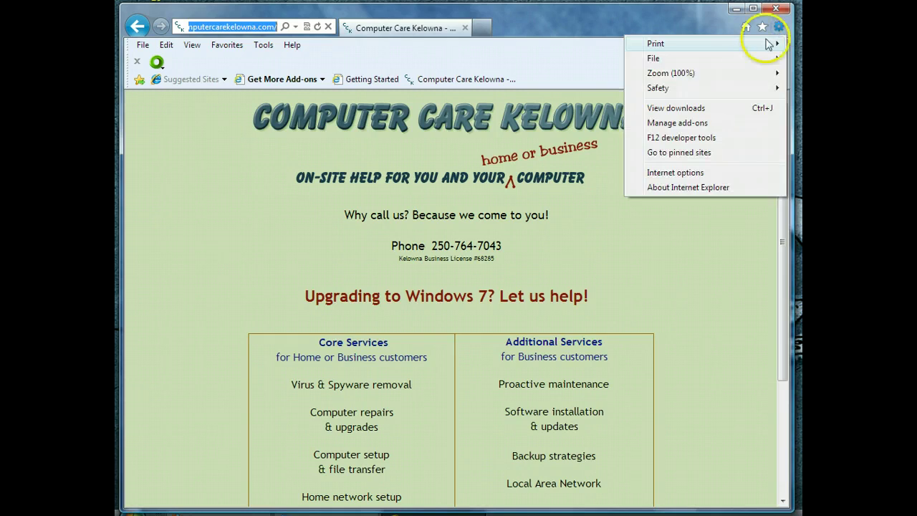
mouse_move(741, 62)
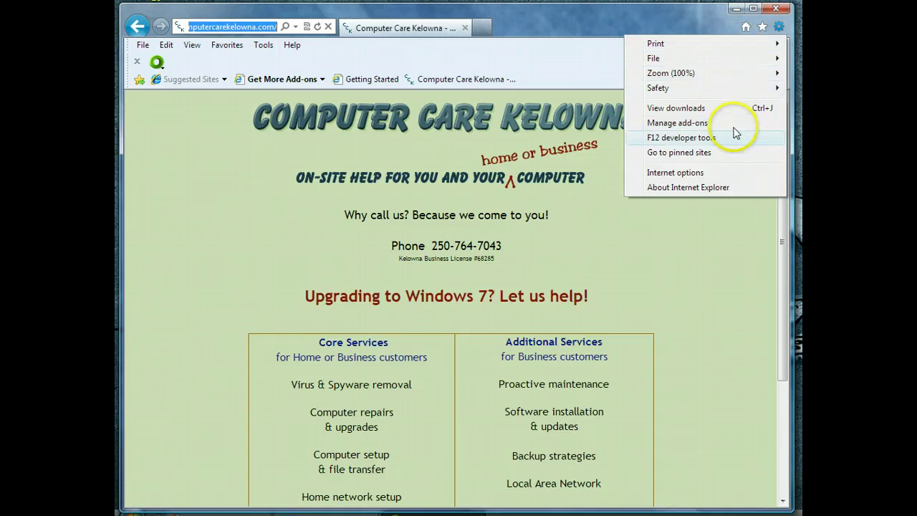
click(737, 173)
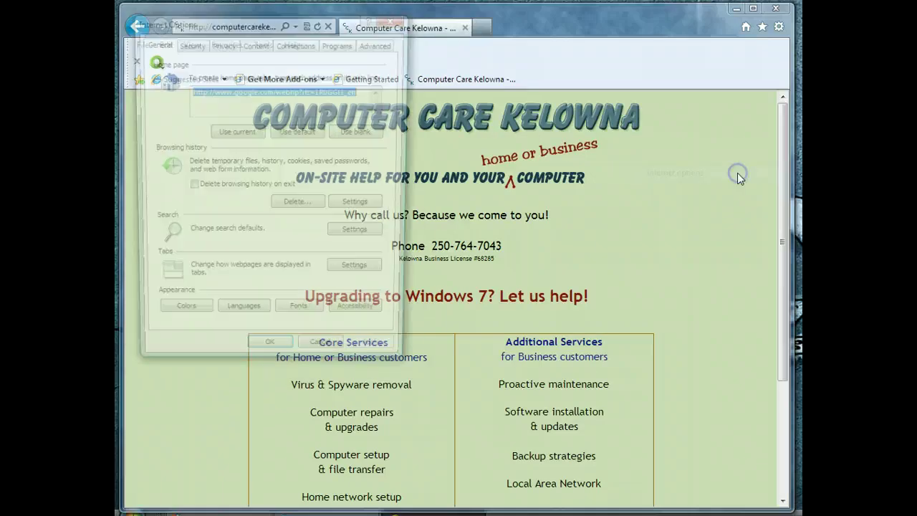
click(393, 22)
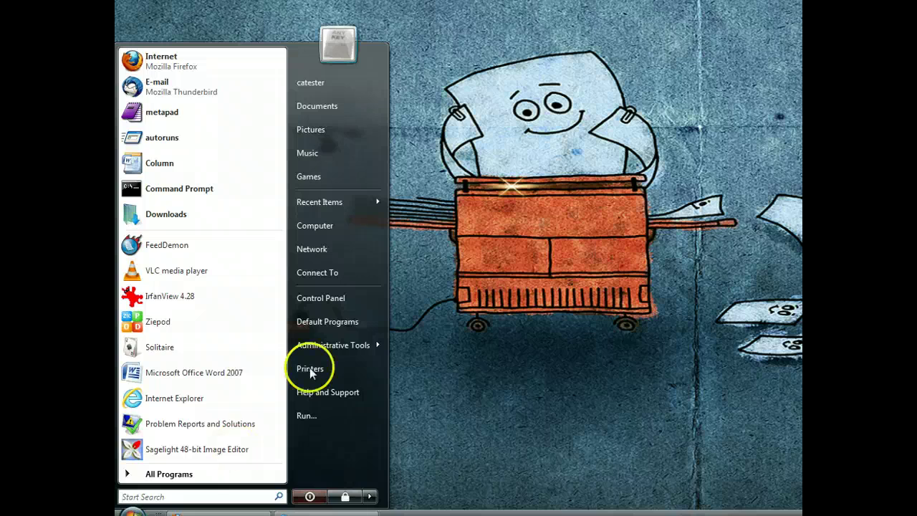
Open the list of installed updates in the Control Panel's Programs category and enlarge the window to show more of it.
click(333, 298)
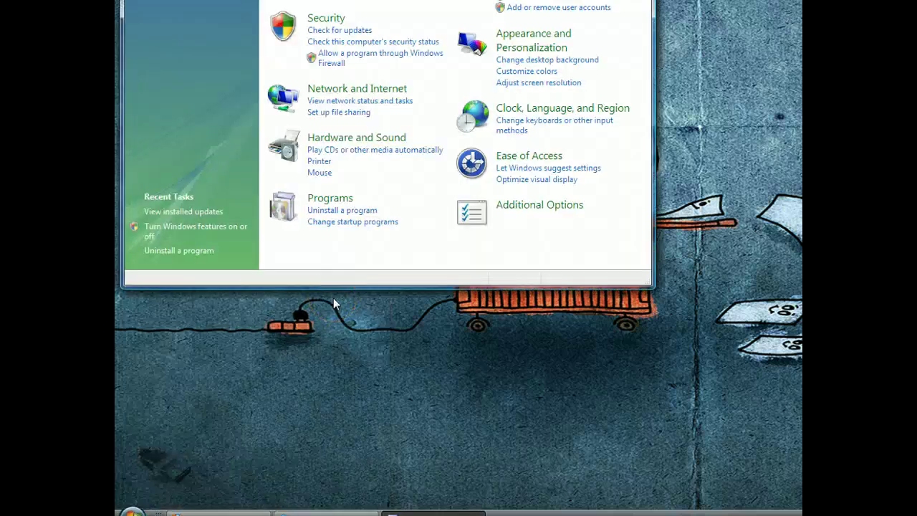
click(351, 205)
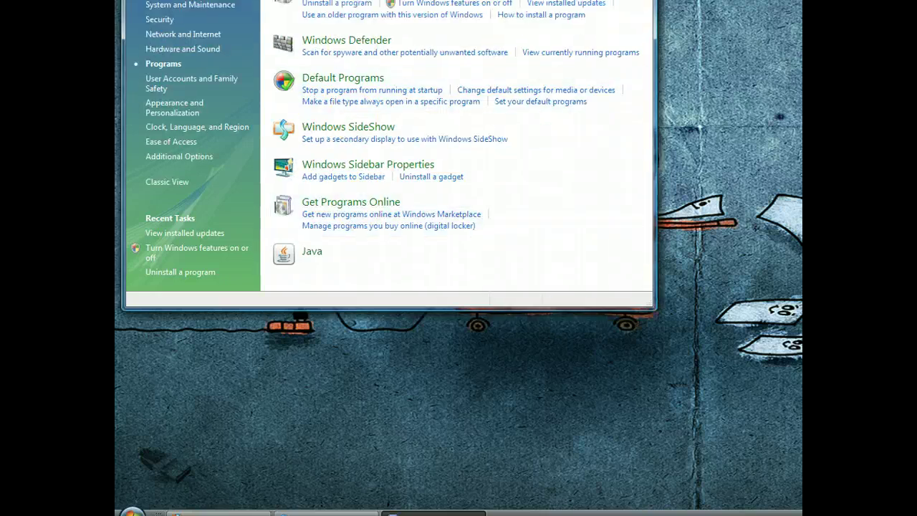
drag(377, 0, 390, 27)
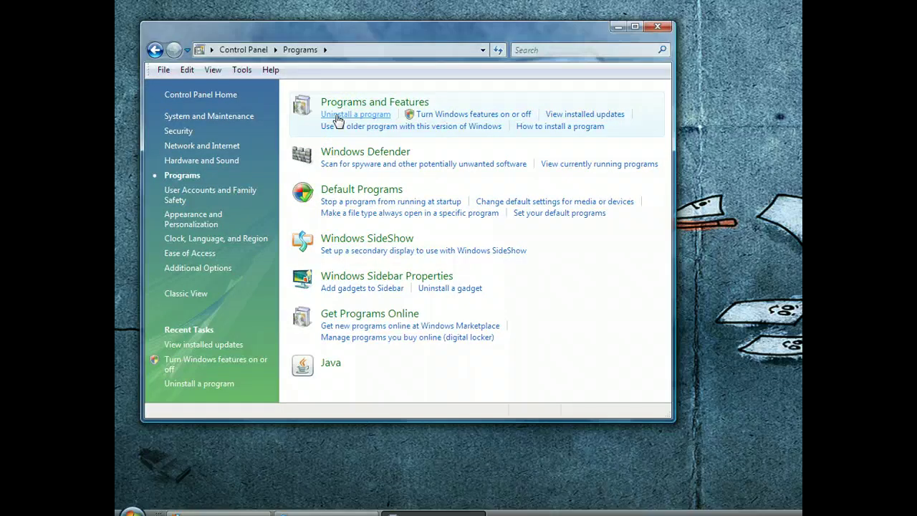
click(588, 116)
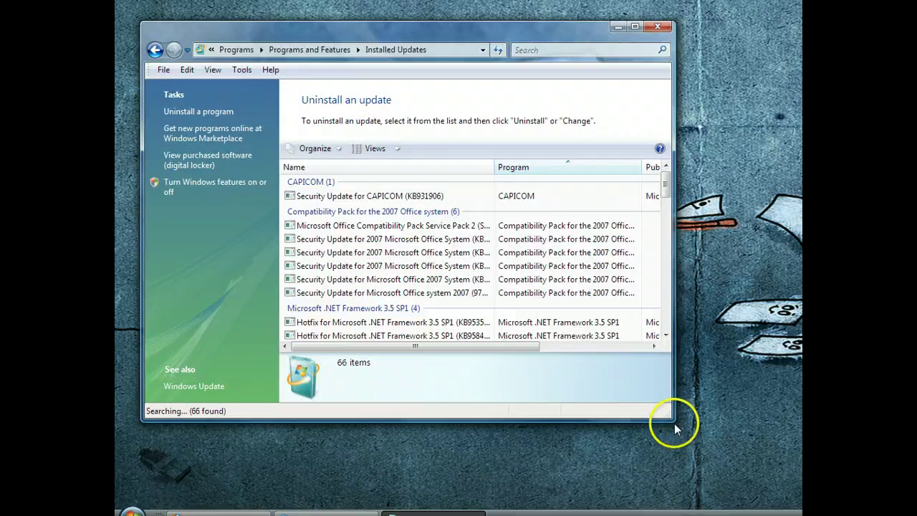
drag(667, 413, 781, 493)
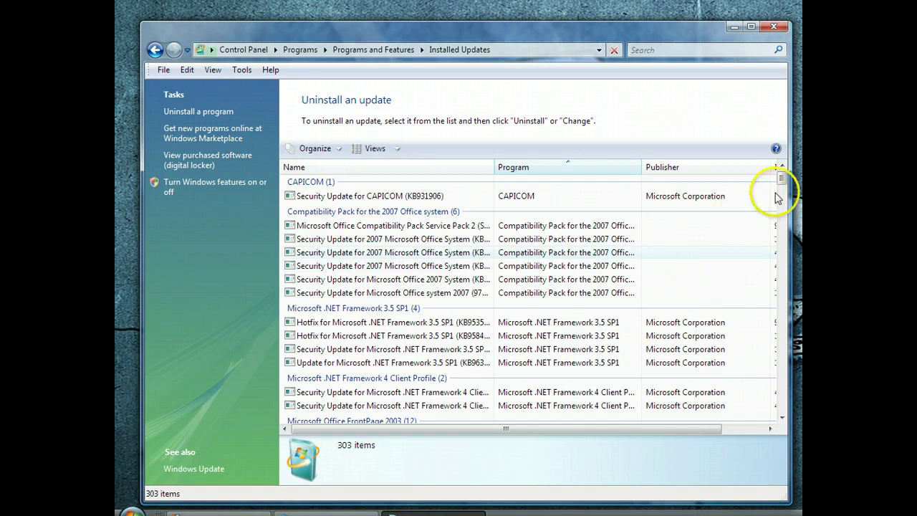
drag(780, 180, 776, 149)
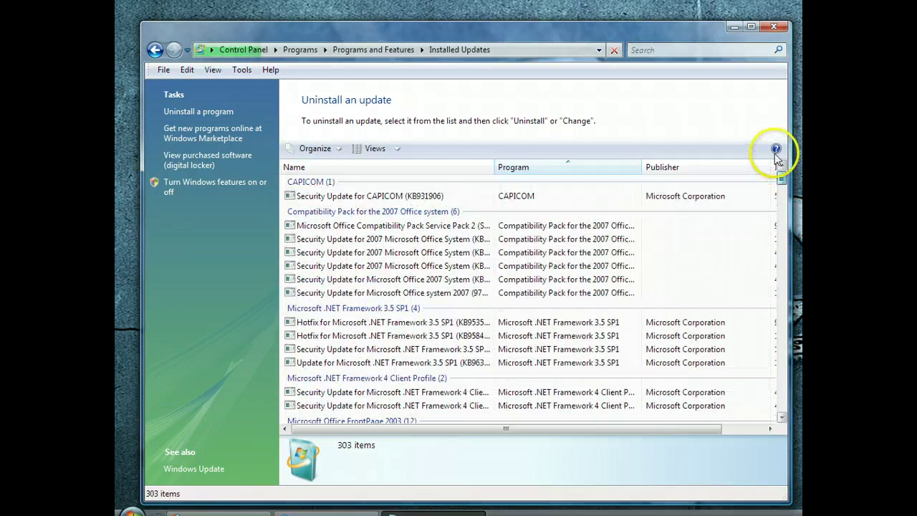
Filter the installed updates by "Int" and choose Windows Internet Explorer 9 for uninstalling.
click(670, 49)
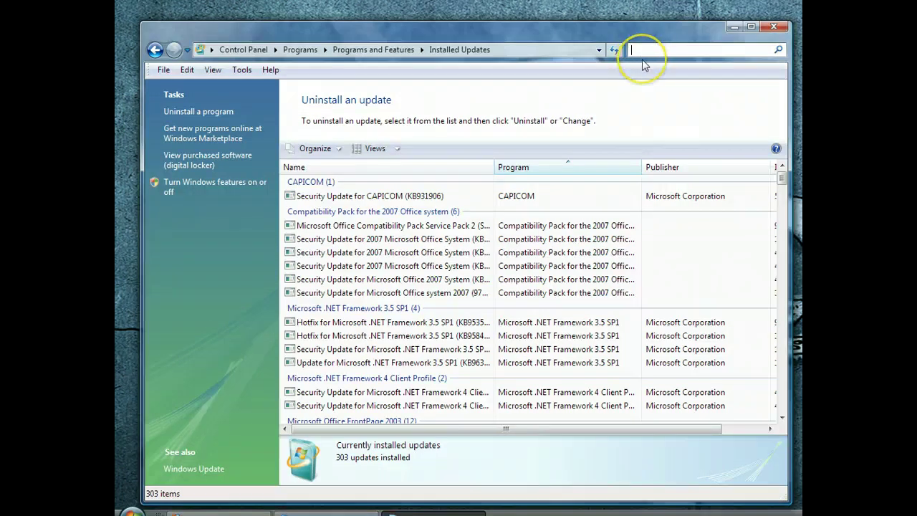
text(Int)
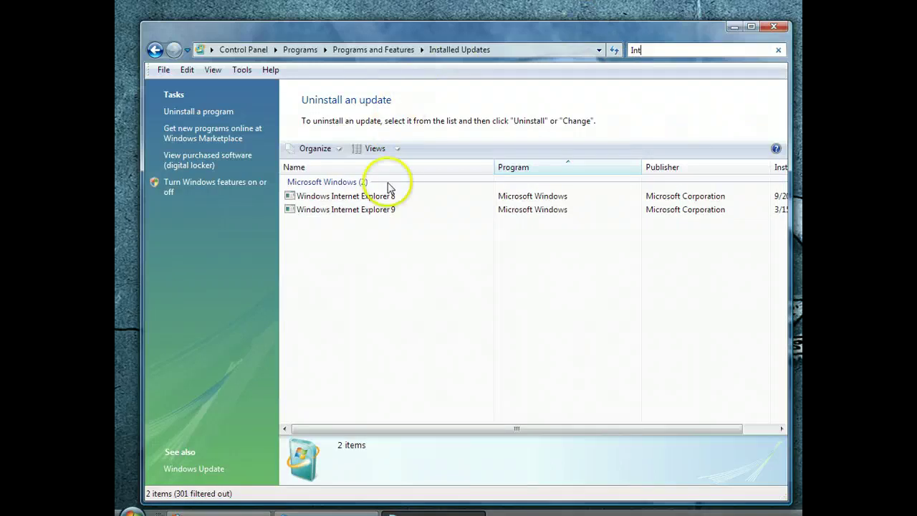
click(356, 213)
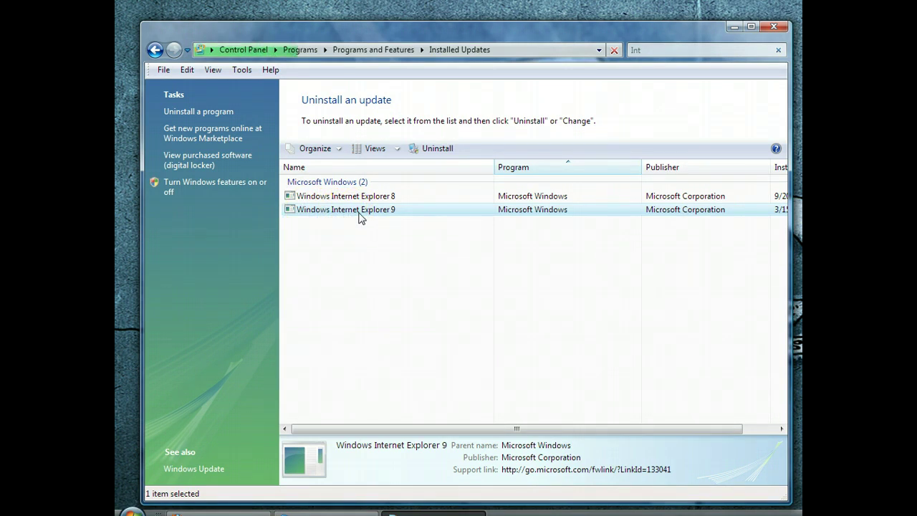
click(434, 150)
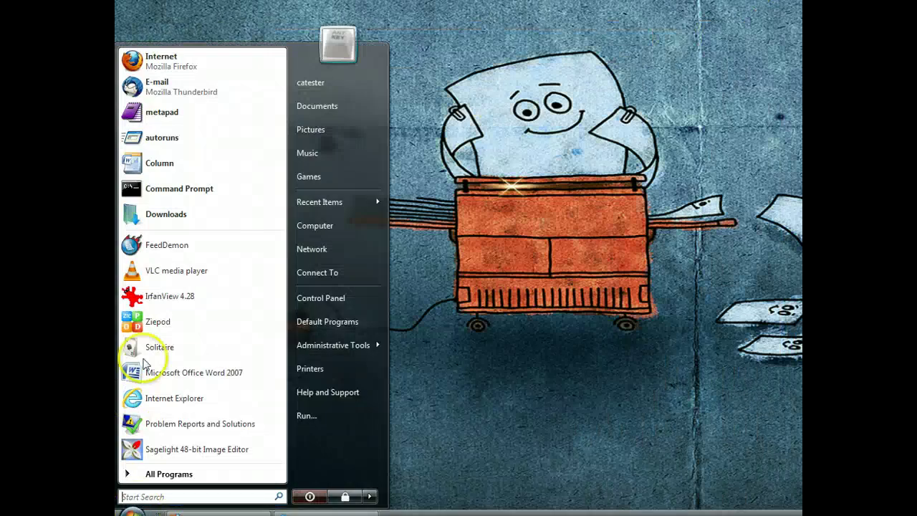
Launch the standard, non-64-bit Internet Explorer and go to the previously visited address computercarekelowna.com.
click(169, 476)
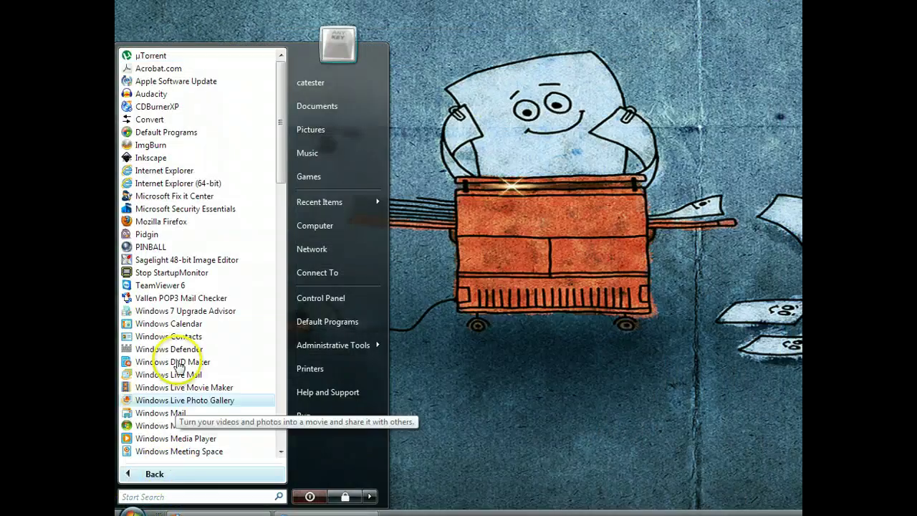
click(172, 170)
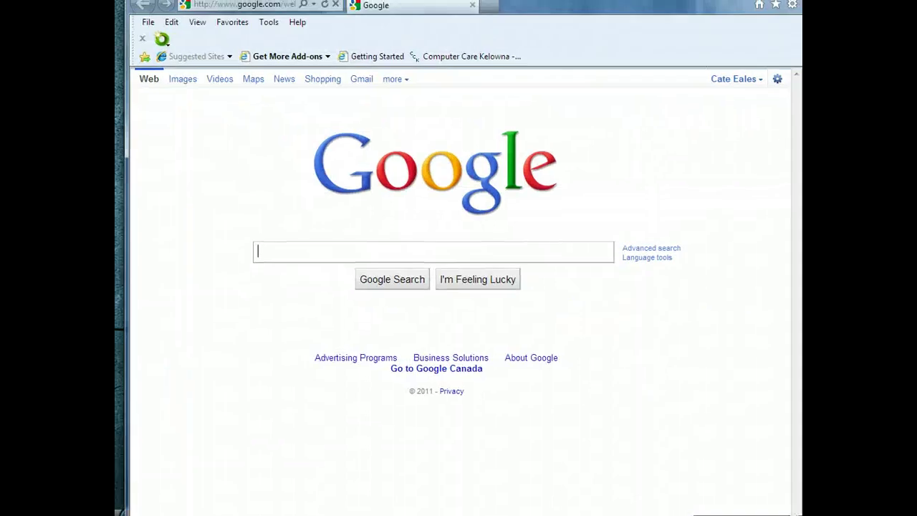
click(304, 7)
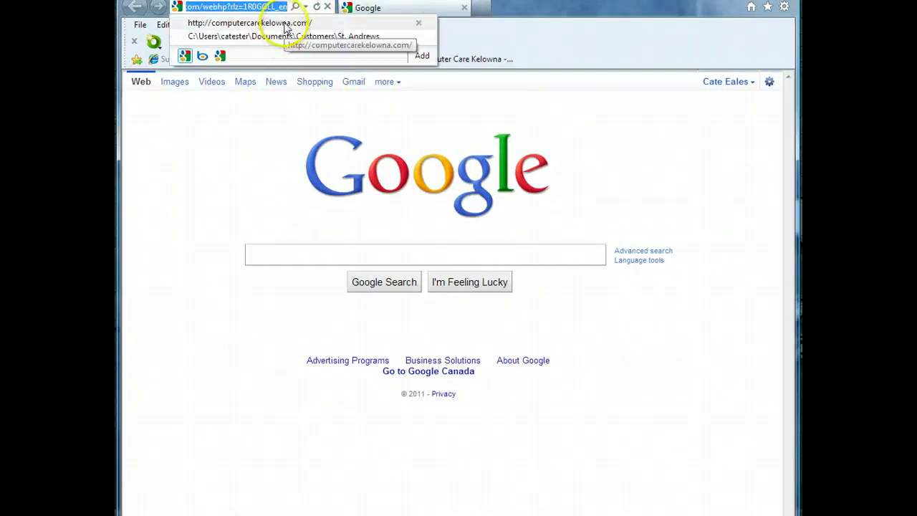
click(285, 22)
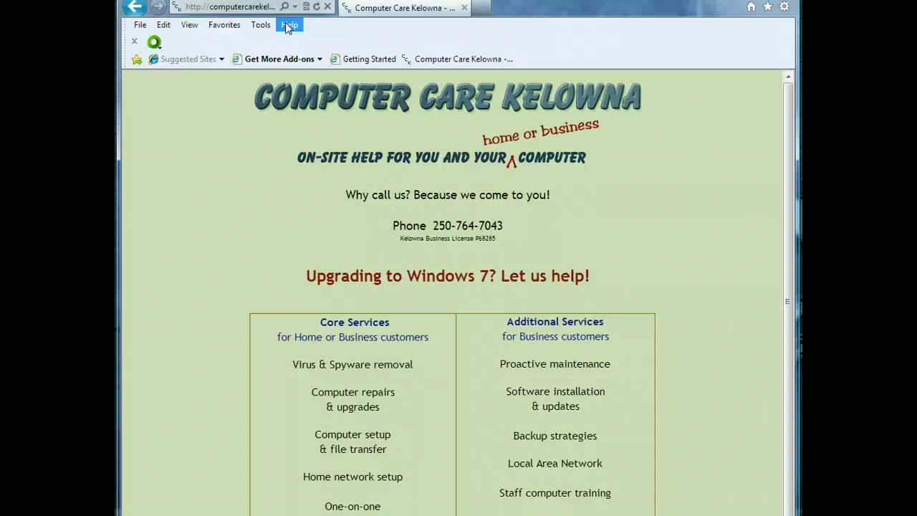